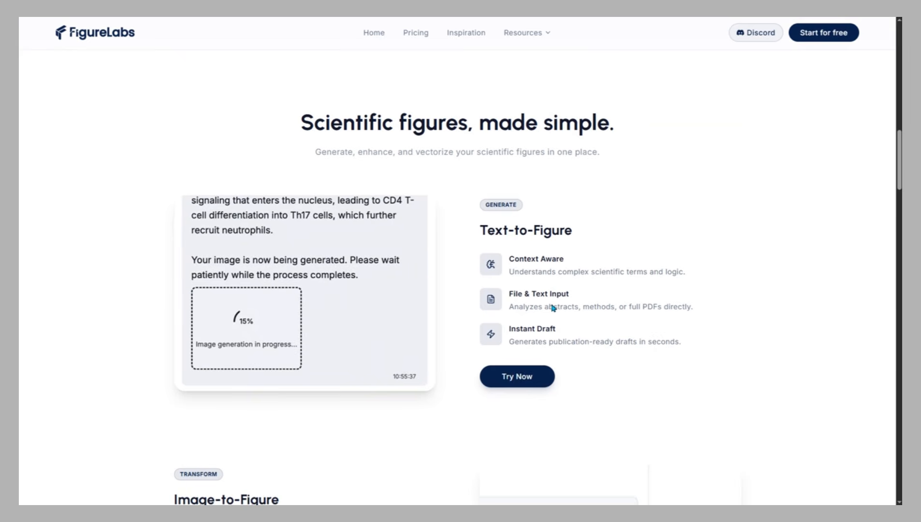
# Step: Return to the beginning of the FigureLabs home page and enter the figure creation workspace through the free start option
pyautogui.scroll(-6, 430, 302)
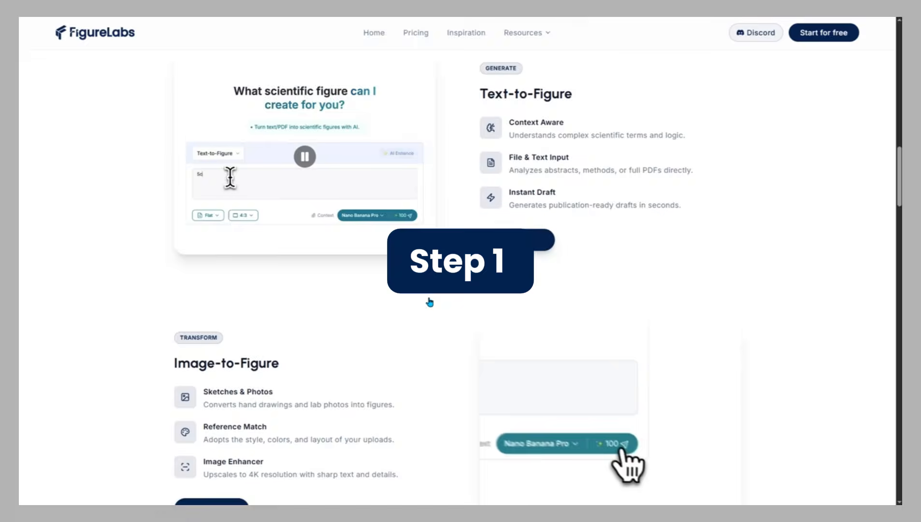
pyautogui.scroll(10, 430, 301)
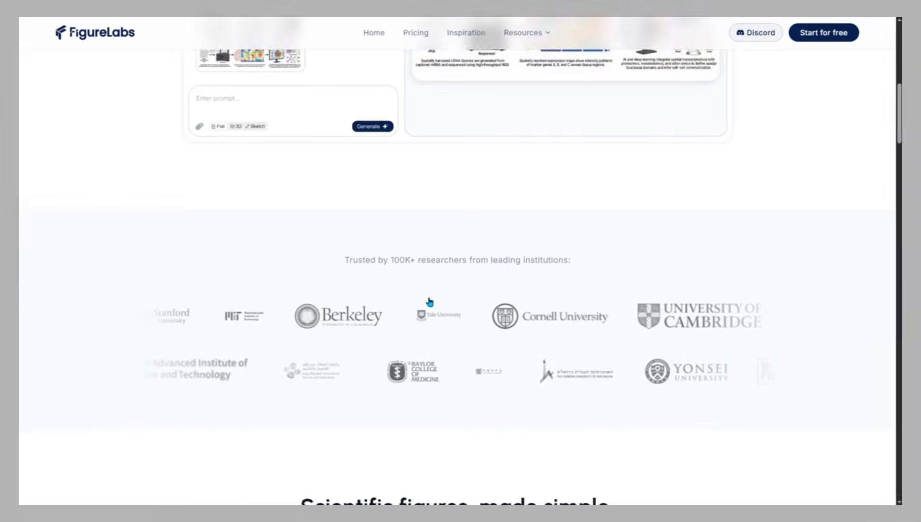
pyautogui.scroll(3, 429, 302)
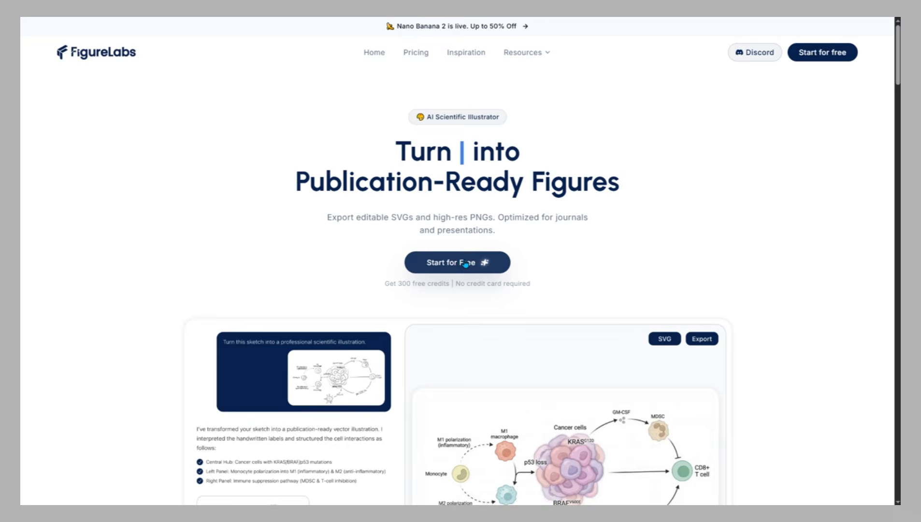
pyautogui.click(508, 266)
pyautogui.click(510, 238)
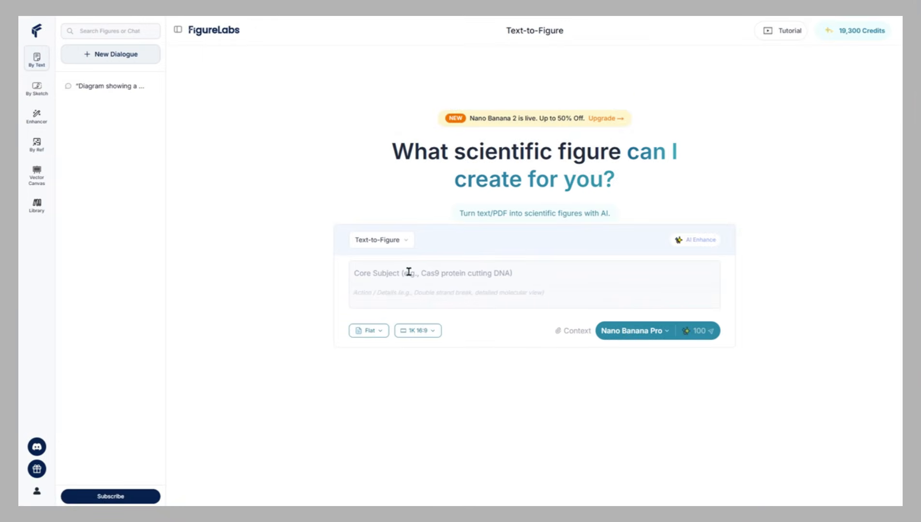
pyautogui.click(464, 286)
pyautogui.click(311, 300)
pyautogui.moveTo(454, 150); pyautogui.dragTo(676, 193)
pyautogui.click(677, 193)
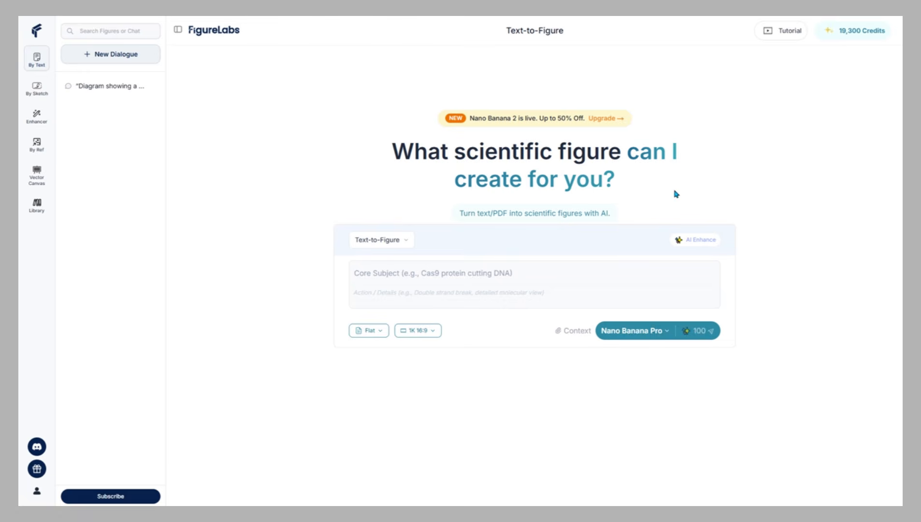
pyautogui.click(373, 250)
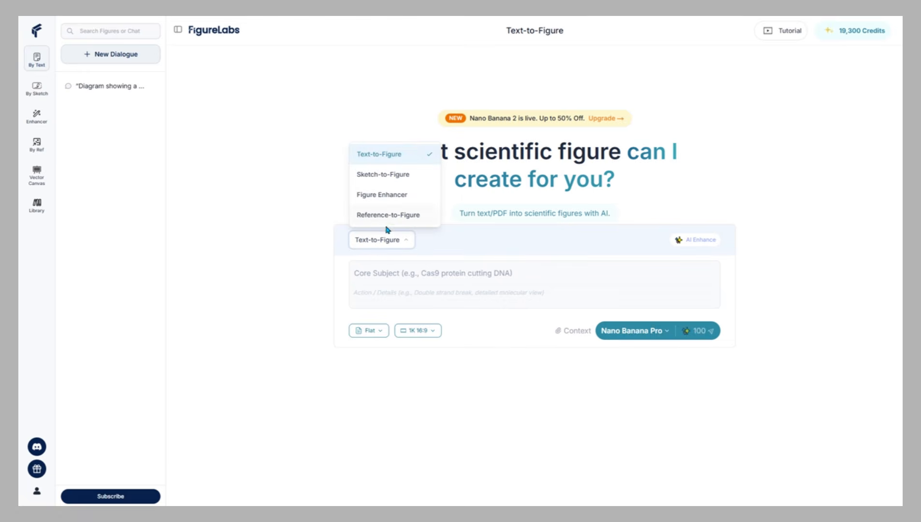
pyautogui.click(382, 241)
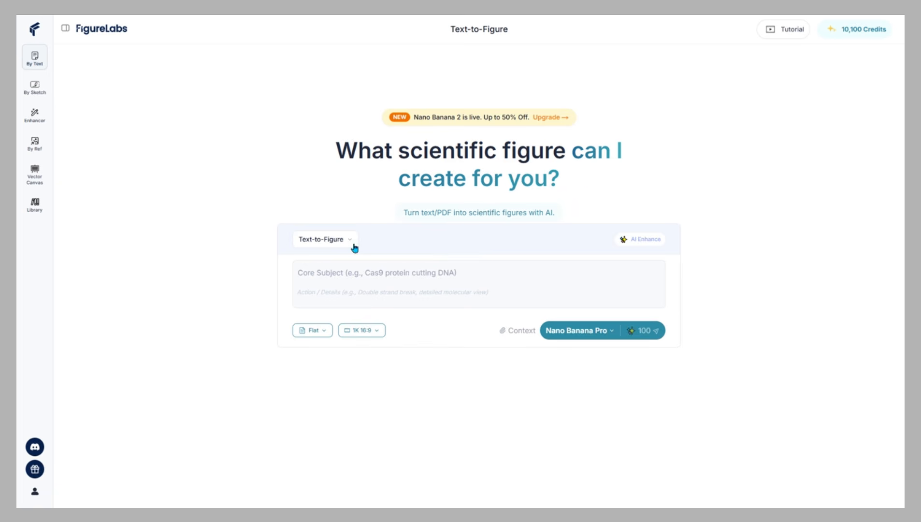
# Step: Generate a Text-to-Figure image from the prompt "Diagram showing a machine learning pipeline with dataset input, preprocessing stage, neural network training, and prediction output."
pyautogui.click(323, 239)
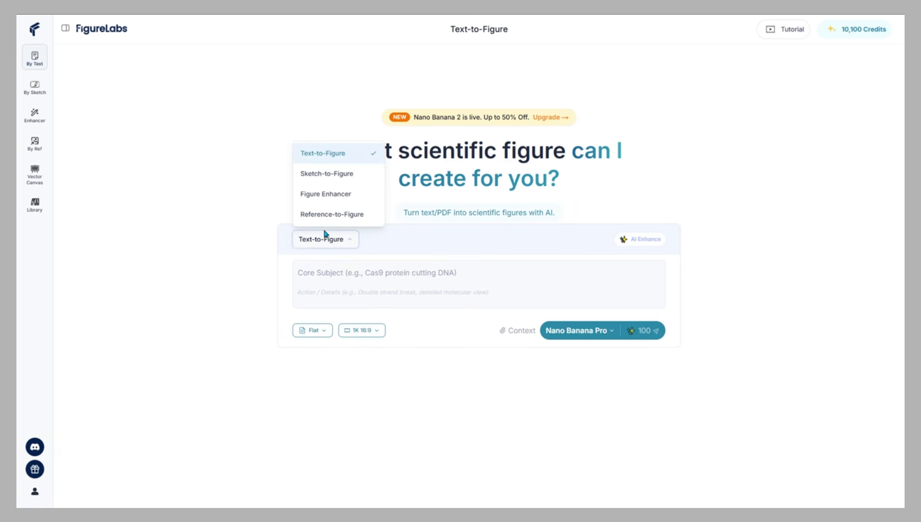
pyautogui.click(334, 155)
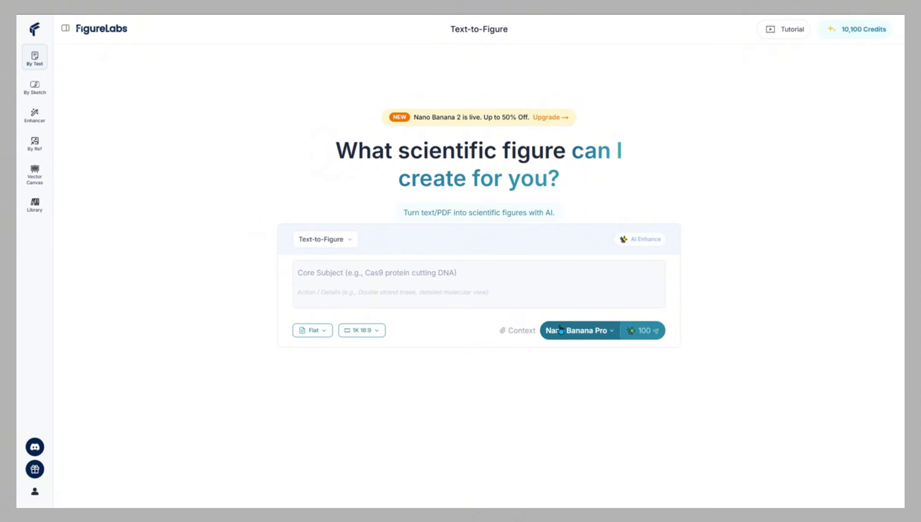
pyautogui.click(328, 278)
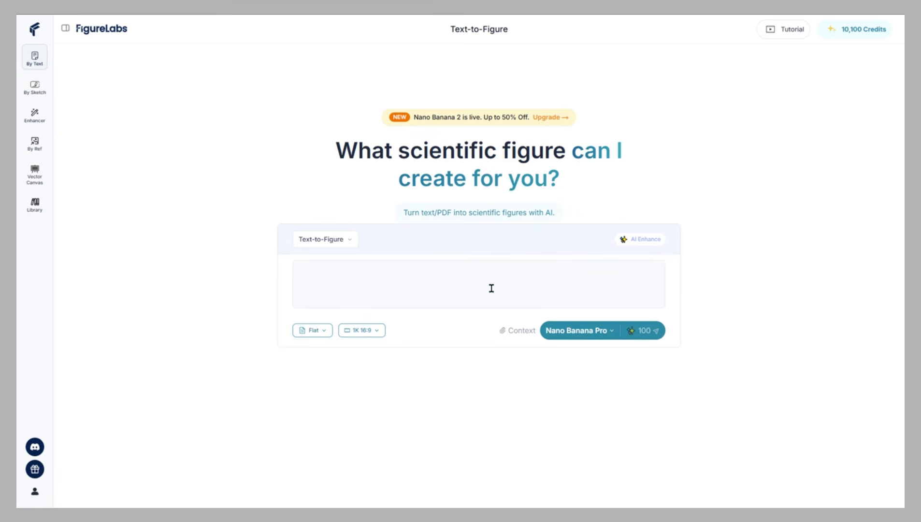
pyautogui.write('"Diagram showing a machine learning pipeline with dataset input, preprocessing stage, neural network training, and prediction output."')
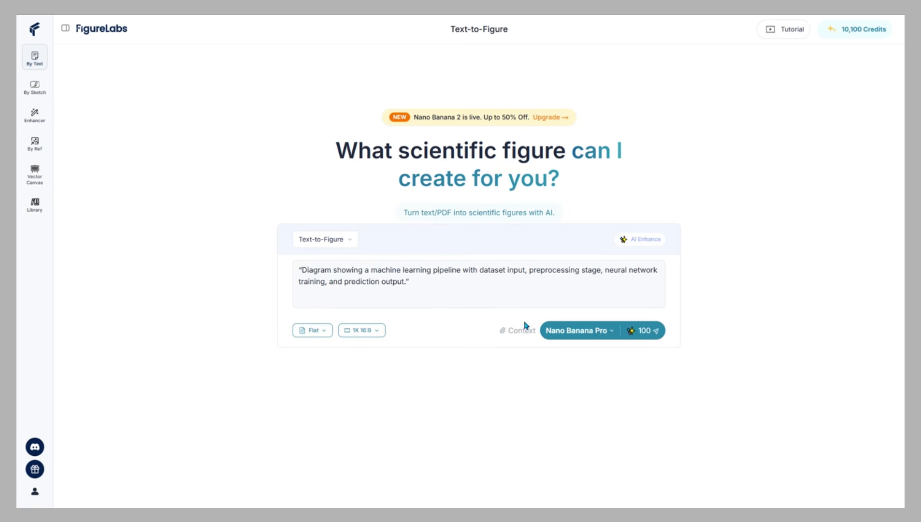
pyautogui.click(580, 335)
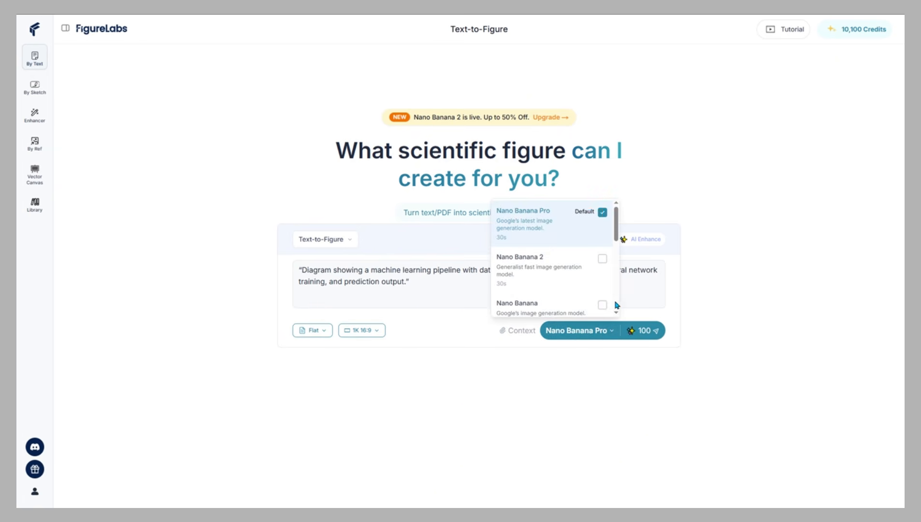
pyautogui.click(657, 333)
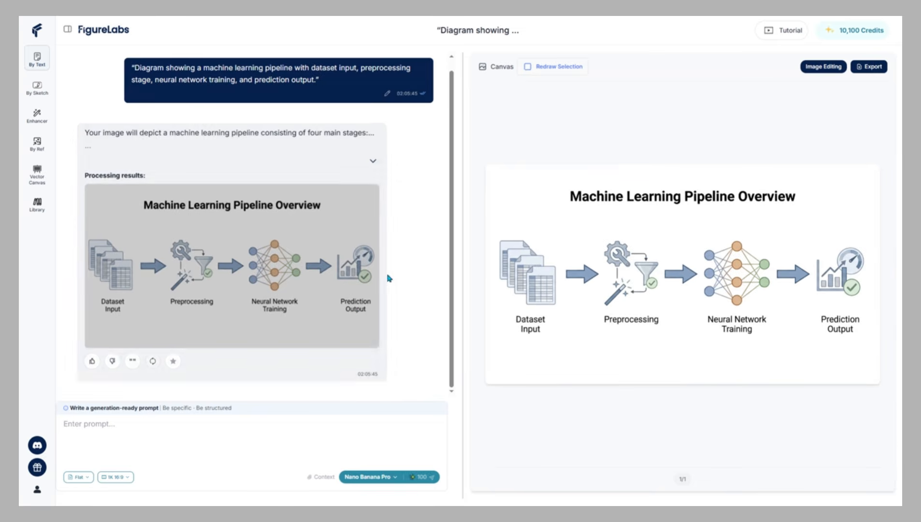
# Step: View the generated machine learning pipeline figure enlarged and close the preview
pyautogui.click(649, 305)
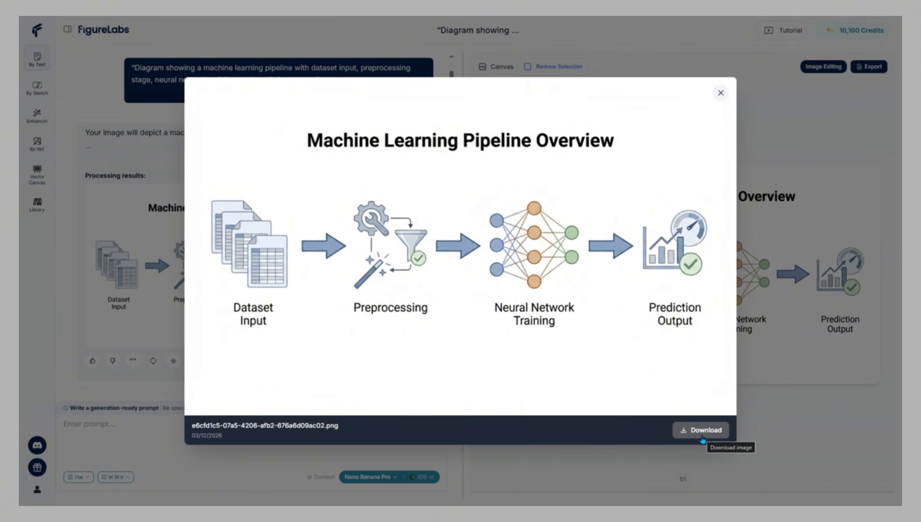
pyautogui.click(719, 93)
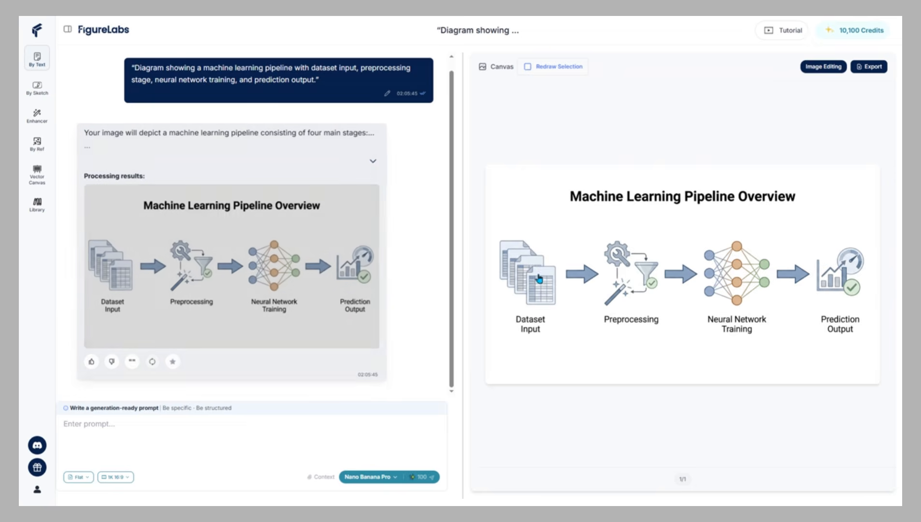
pyautogui.scroll(1, 386, 338)
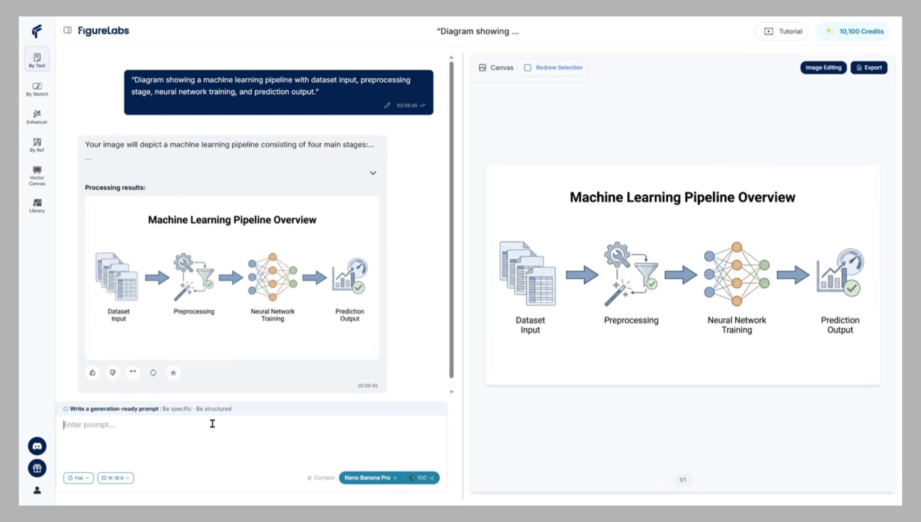
pyautogui.write('"Diagram showing a machine learning pipeline with dataset input, preprocessing stage, neural network training, and prediction output."')
pyautogui.hotkey('ctrl', 'a')
pyautogui.press('BackSpace')
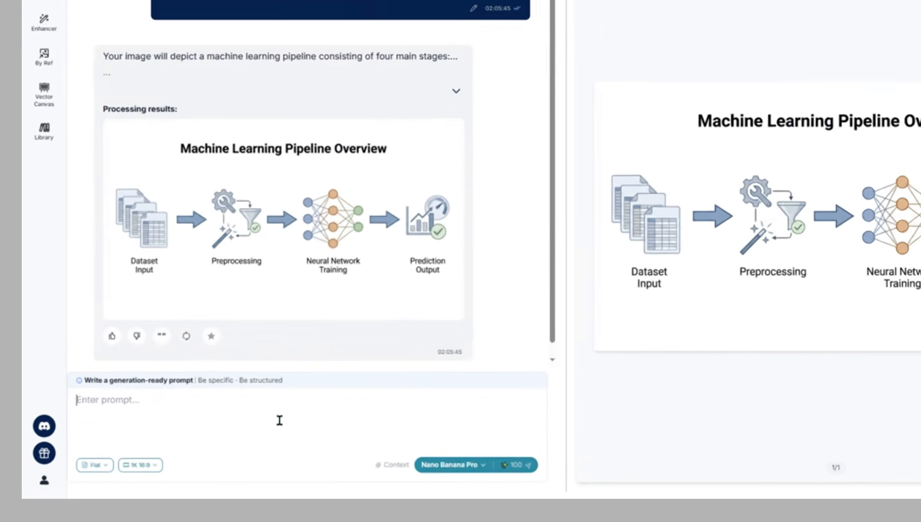
# Step: Generate a figure from the prompt "Scientific diagram of a deep learning architecture with input data, convolution layers, pooling layers, fully connected layer, and classification output."
pyautogui.write('"Scientific diagram of a deep learning architecture with input data, convolution layers, pooling layers, fully connected layer, and classification output."')
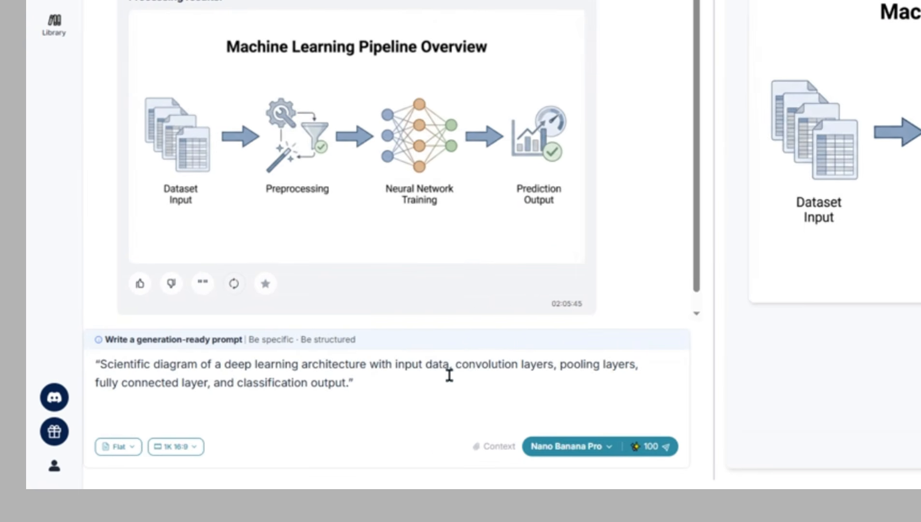
pyautogui.press('BackSpace')
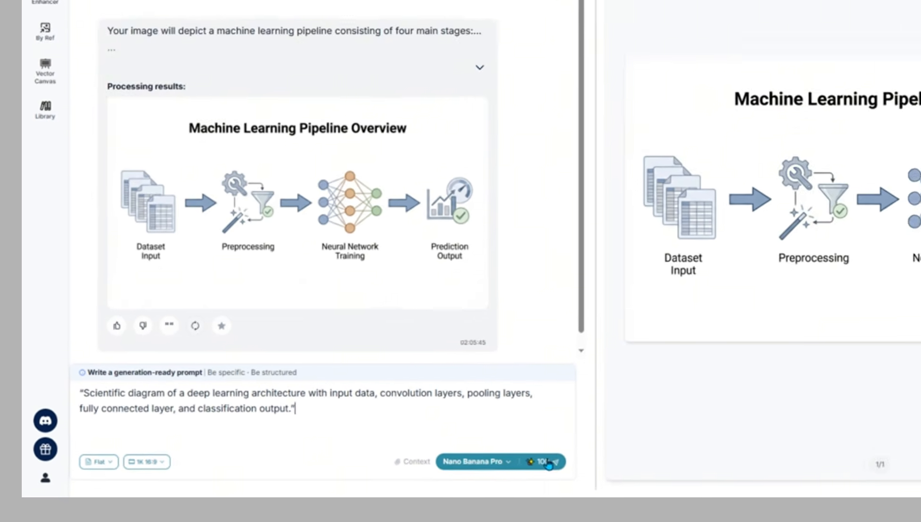
pyautogui.click(549, 463)
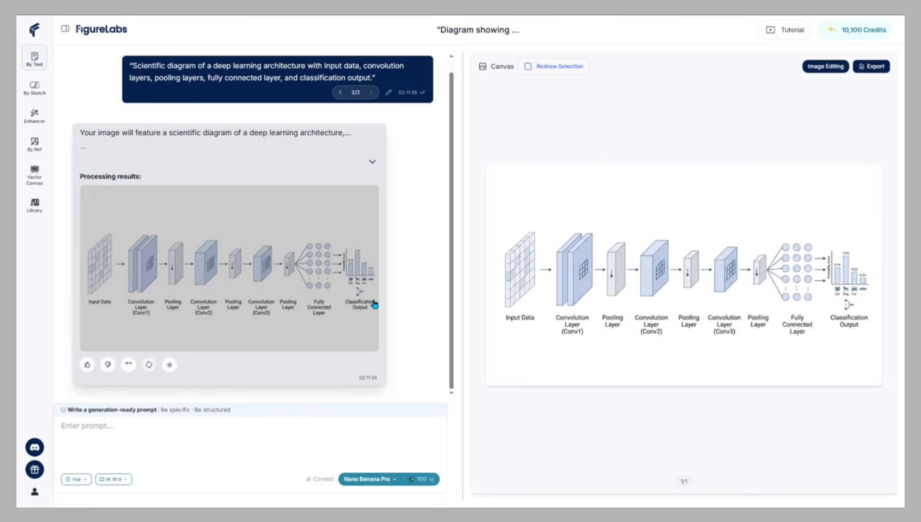
pyautogui.click(635, 340)
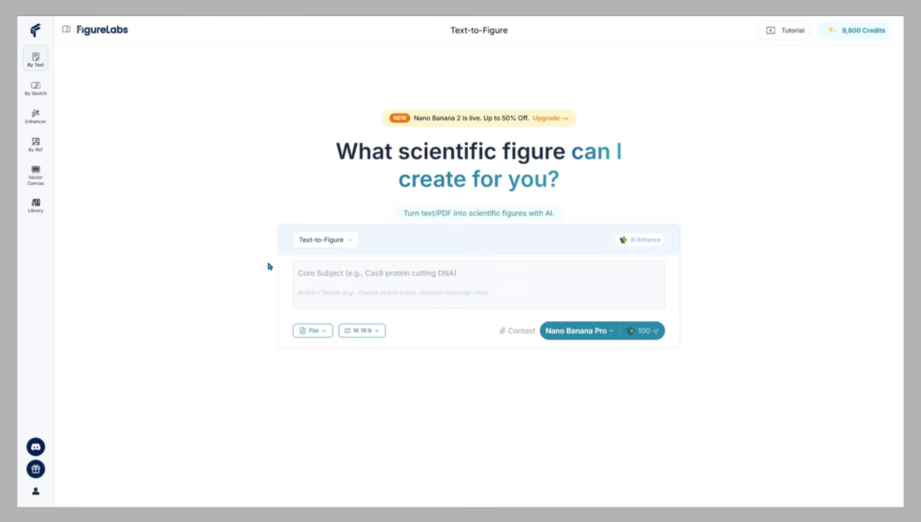
# Step: Switch the generation mode from text input to Sketch-to-Figure
pyautogui.click(342, 240)
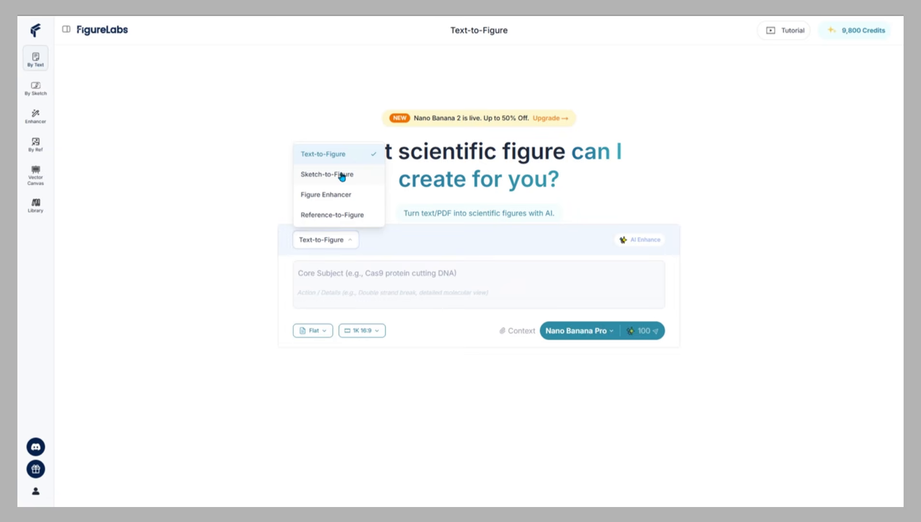
pyautogui.click(342, 175)
pyautogui.click(331, 240)
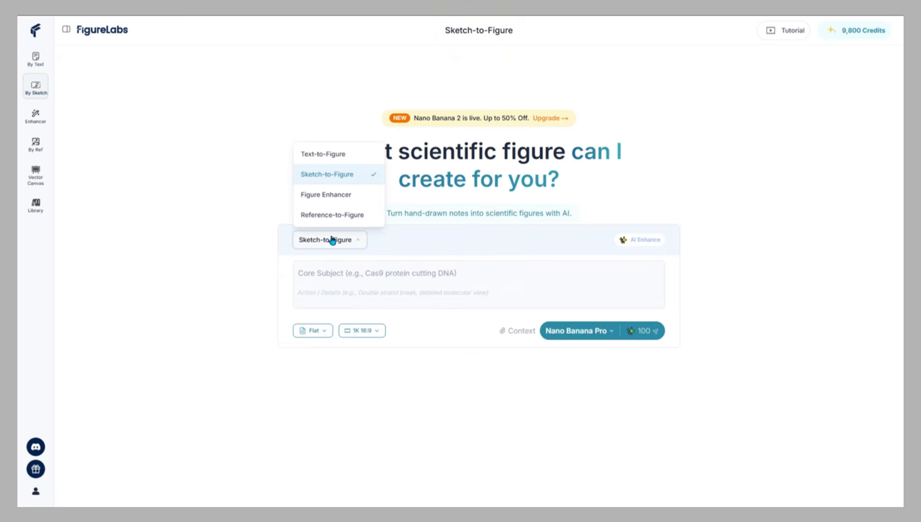
pyautogui.click(332, 240)
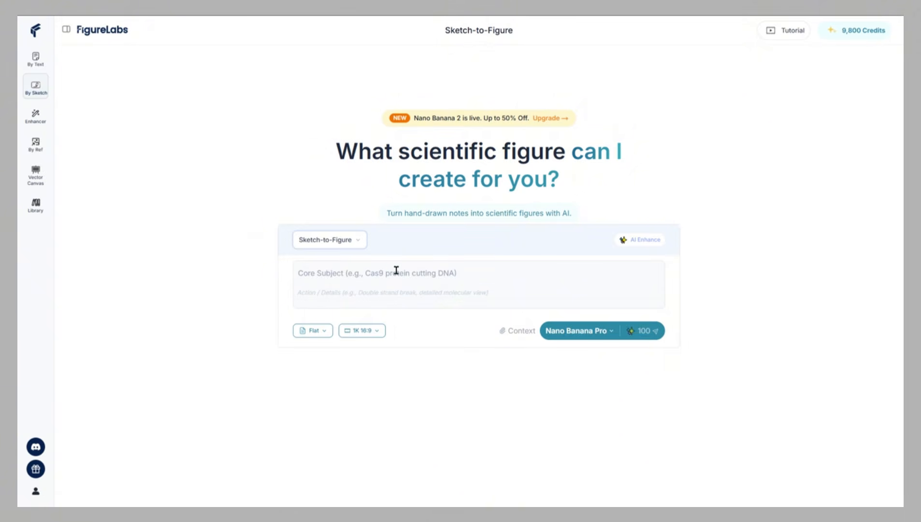
# Step: Attach the hand-drawn flowchart sketch, generate a figure from it with the prompt "convert to figure", and view the result enlarged
pyautogui.click(345, 267)
pyautogui.moveTo(421, 74); pyautogui.dragTo(557, 273)
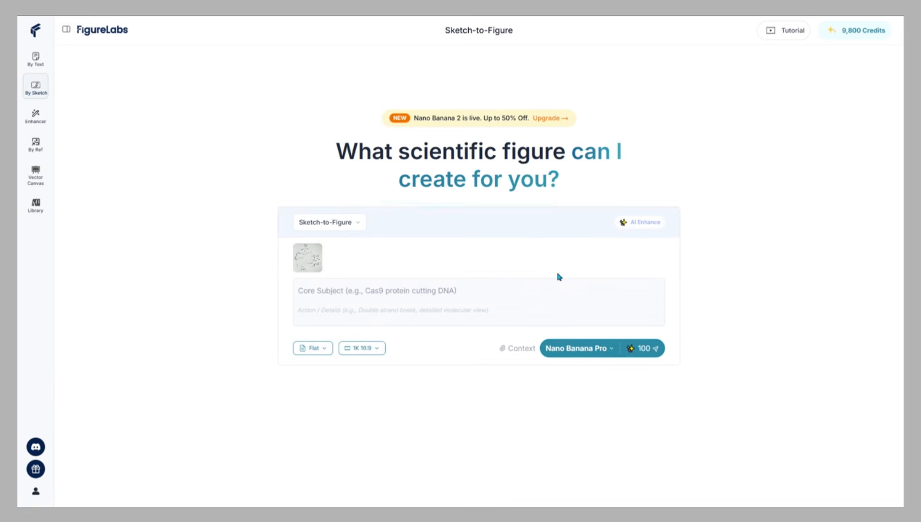
pyautogui.click(344, 299)
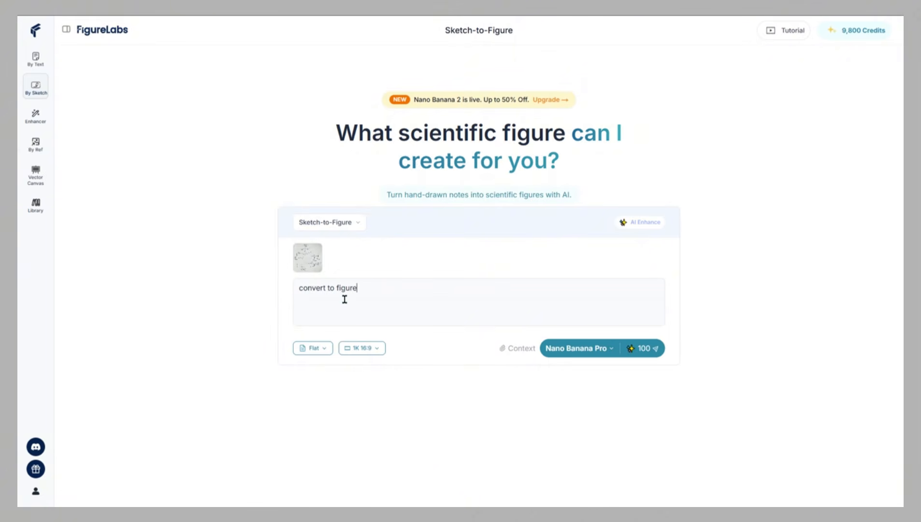
pyautogui.press('Return')
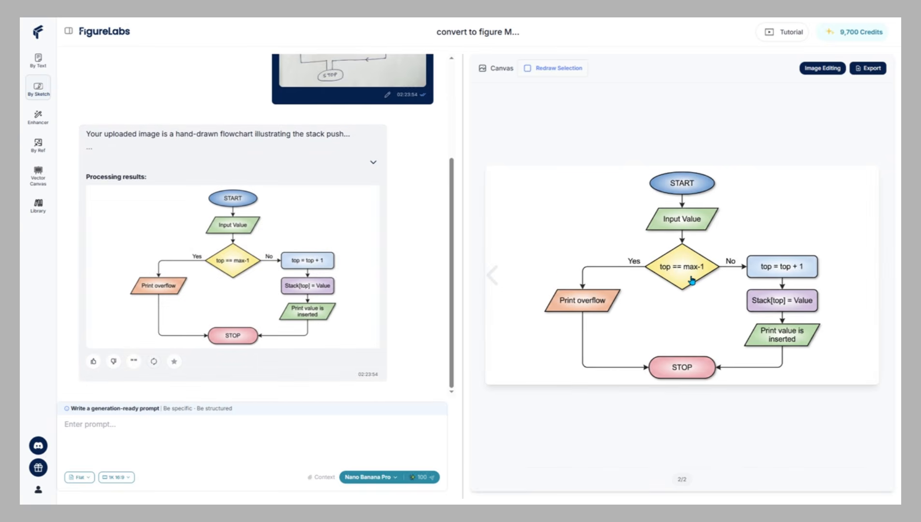
pyautogui.click(692, 280)
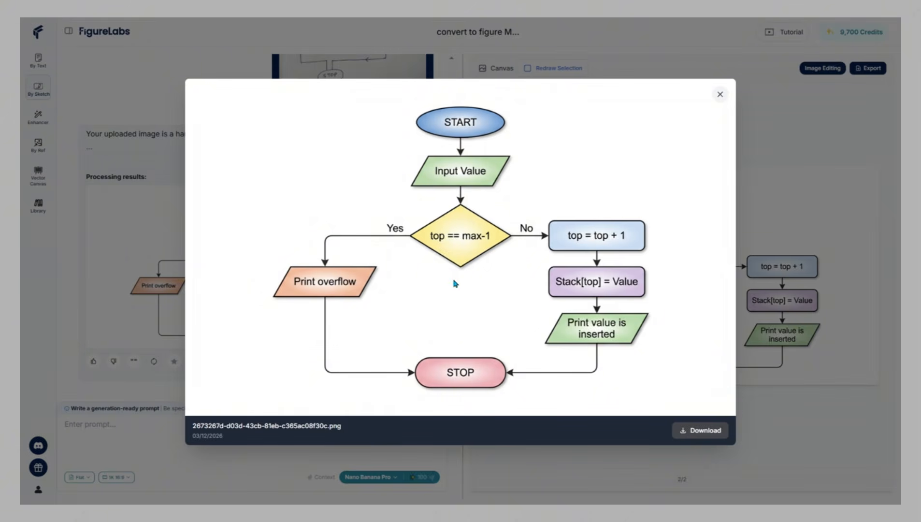
pyautogui.click(720, 94)
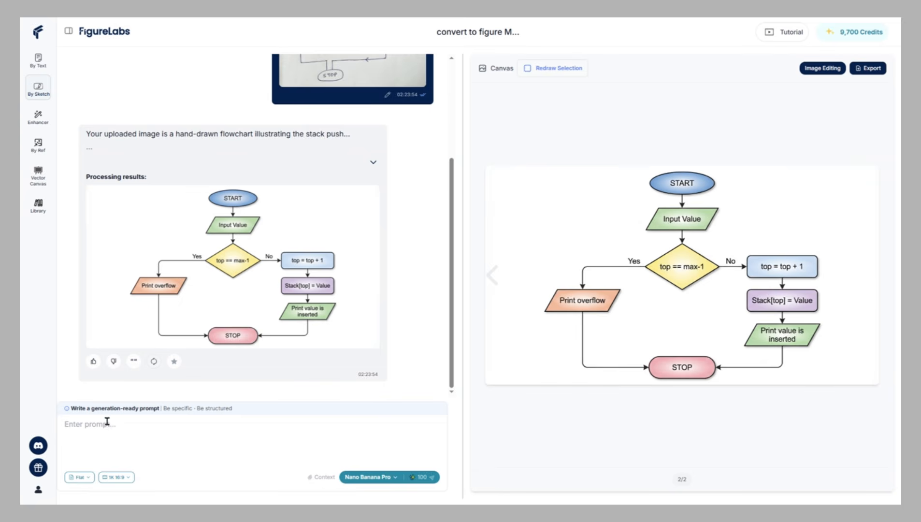
# Step: Look over the figure style choices and set the output resolution to 2K
pyautogui.click(89, 477)
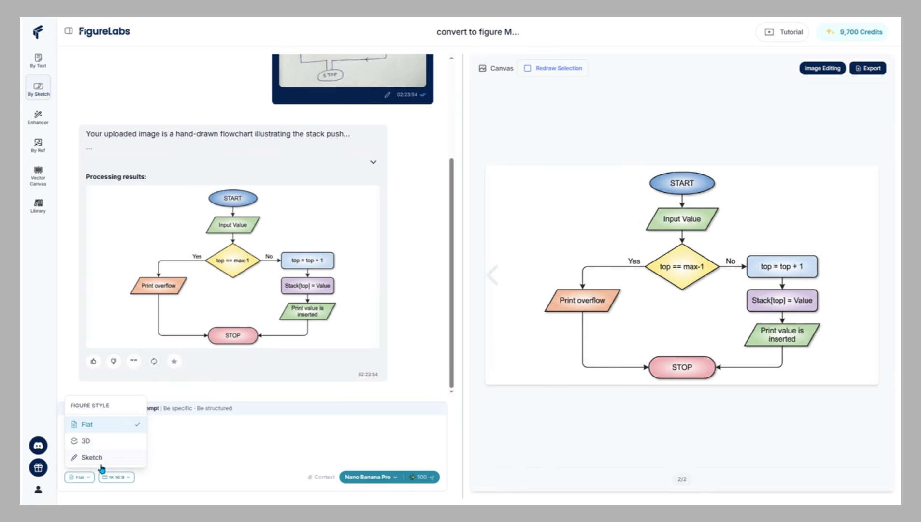
pyautogui.click(222, 452)
pyautogui.click(116, 477)
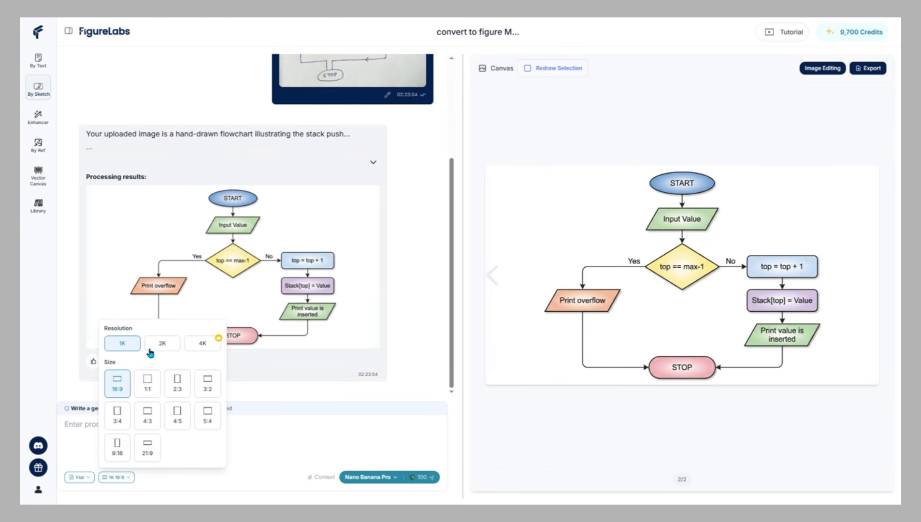
pyautogui.click(170, 344)
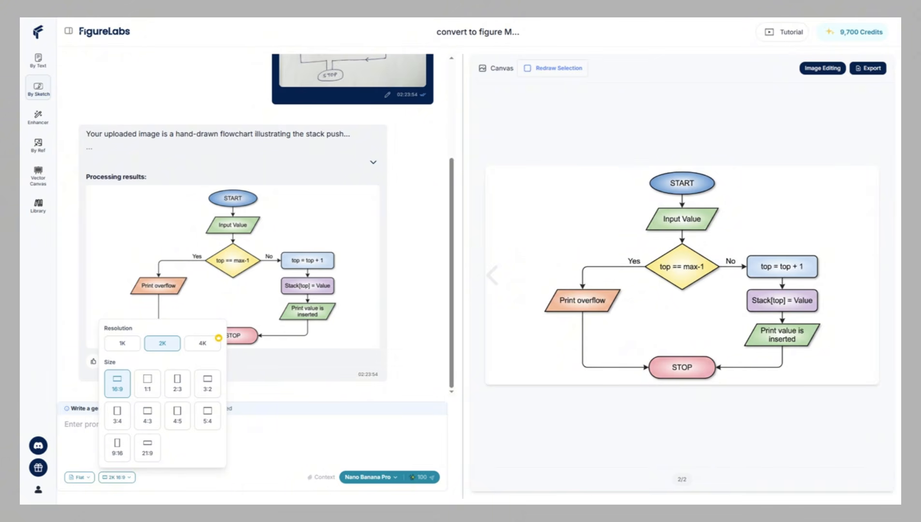
pyautogui.click(404, 438)
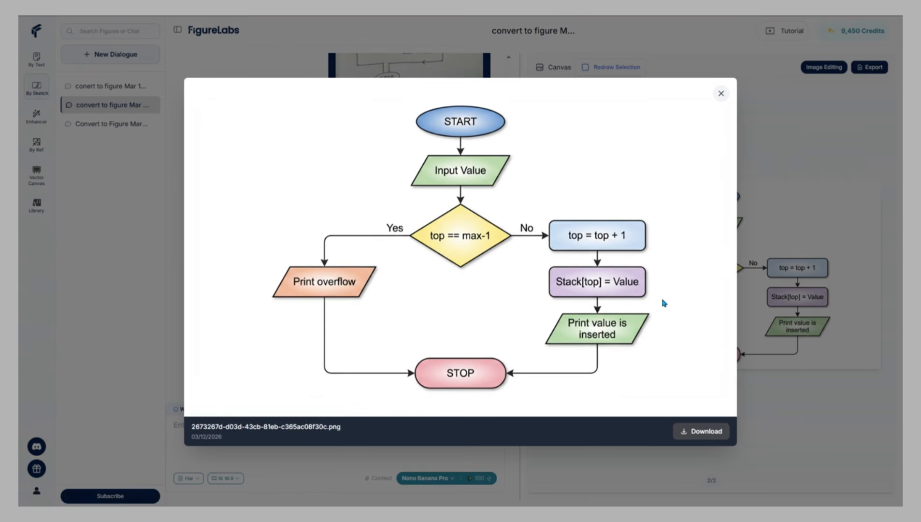
# Step: Close the enlarged figure and examine how the flowchart's labels and connector shapes can be selected individually in the vector editor
pyautogui.click(774, 227)
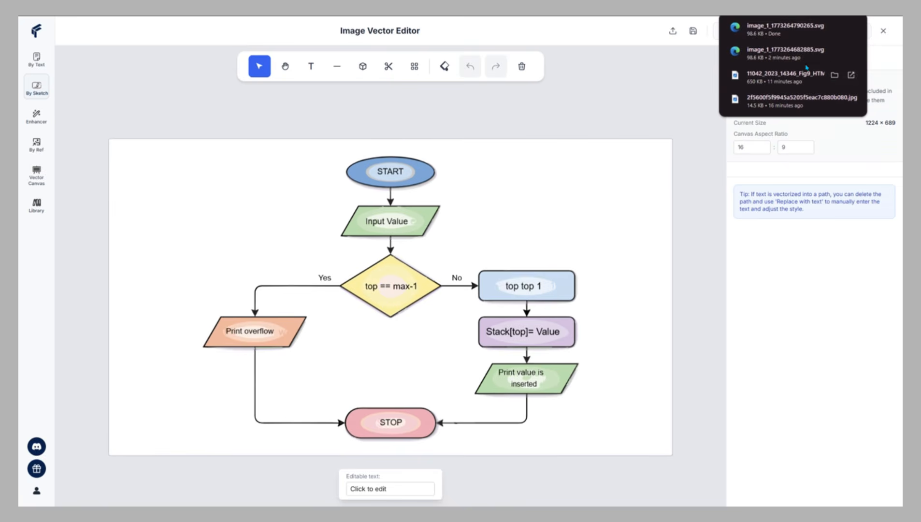
pyautogui.click(386, 221)
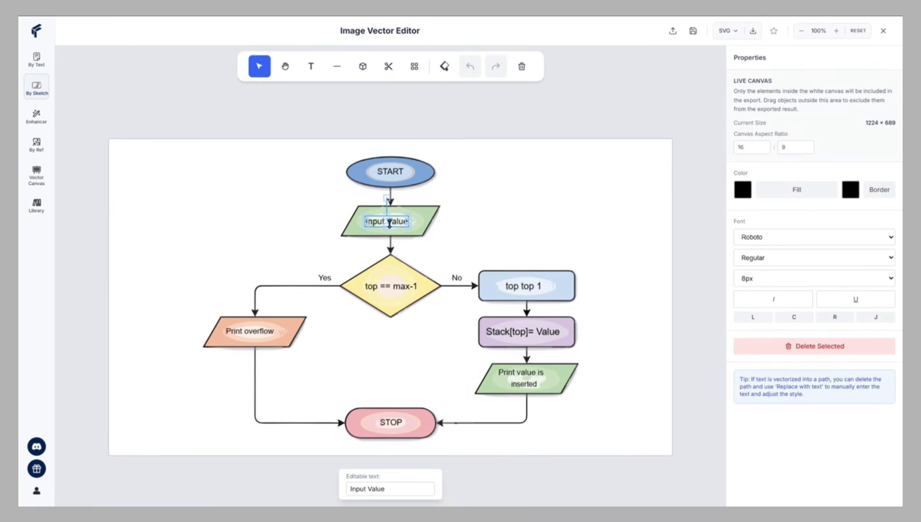
pyautogui.click(390, 288)
pyautogui.click(472, 287)
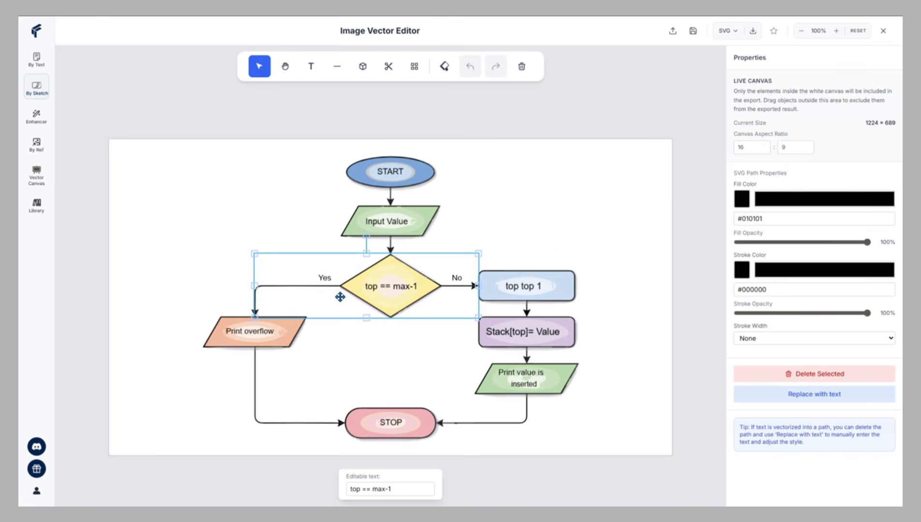
pyautogui.press('h')
pyautogui.moveTo(312, 232)
pyautogui.mouseDown()
pyautogui.moveTo(320, 249)
pyautogui.moveTo(309, 222)
pyautogui.mouseUp()
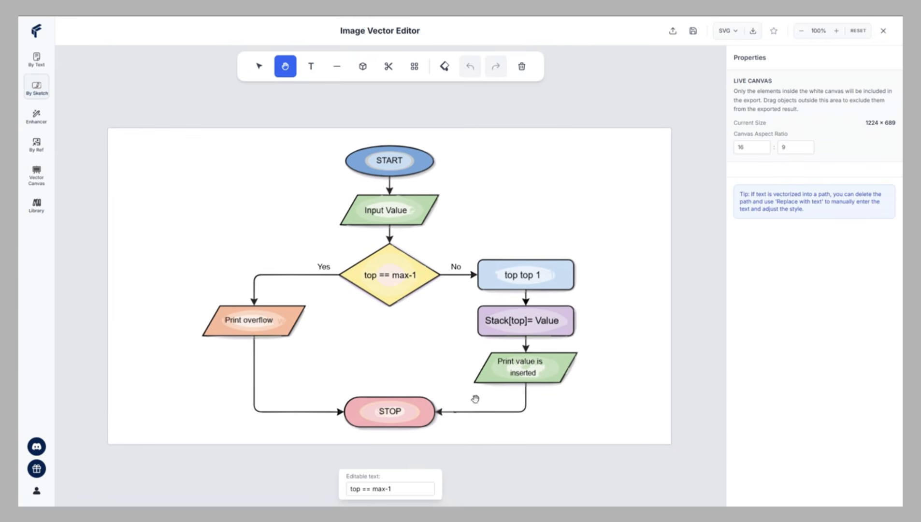
pyautogui.press('v')
pyautogui.click(502, 410)
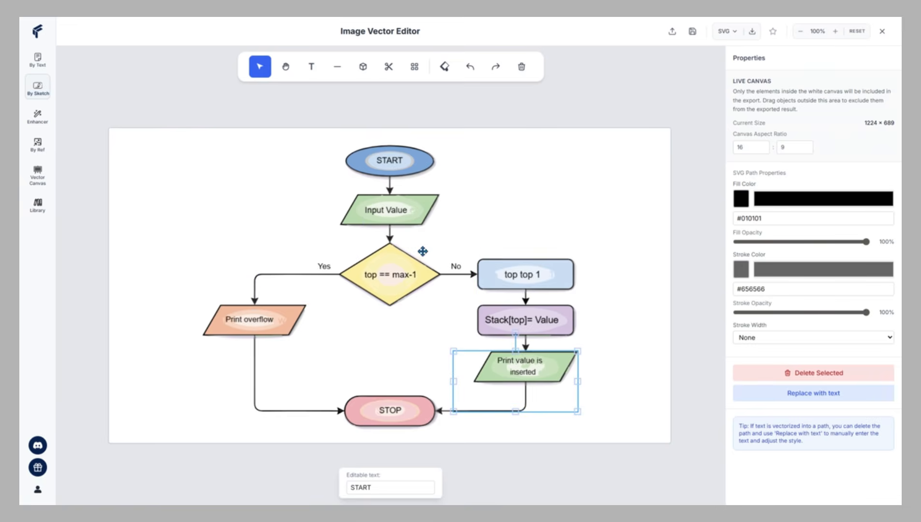
# Step: Shift the yellow decision diamond's shape slightly, open its "top == max-1" label for editing, and clear the selection
pyautogui.click(383, 259)
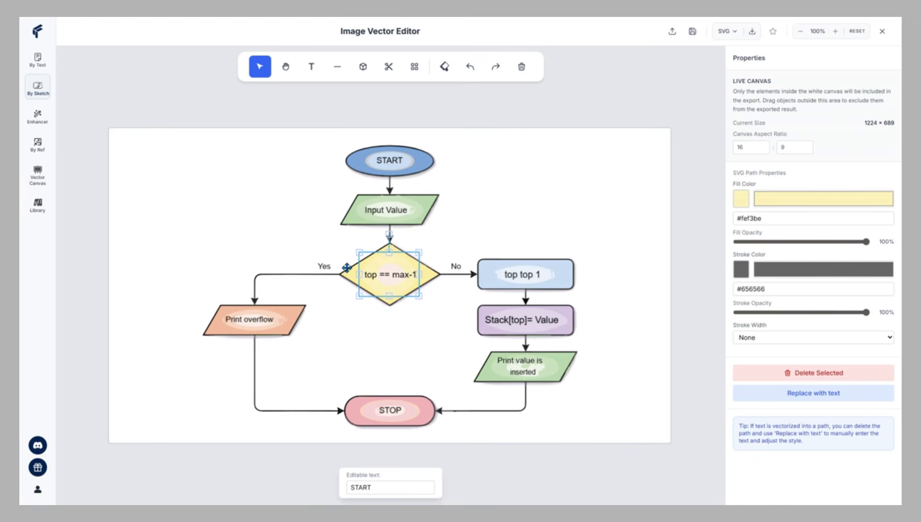
pyautogui.moveTo(346, 267)
pyautogui.mouseDown()
pyautogui.moveTo(357, 266)
pyautogui.moveTo(349, 260)
pyautogui.moveTo(350, 268)
pyautogui.mouseUp()
pyautogui.click(389, 276)
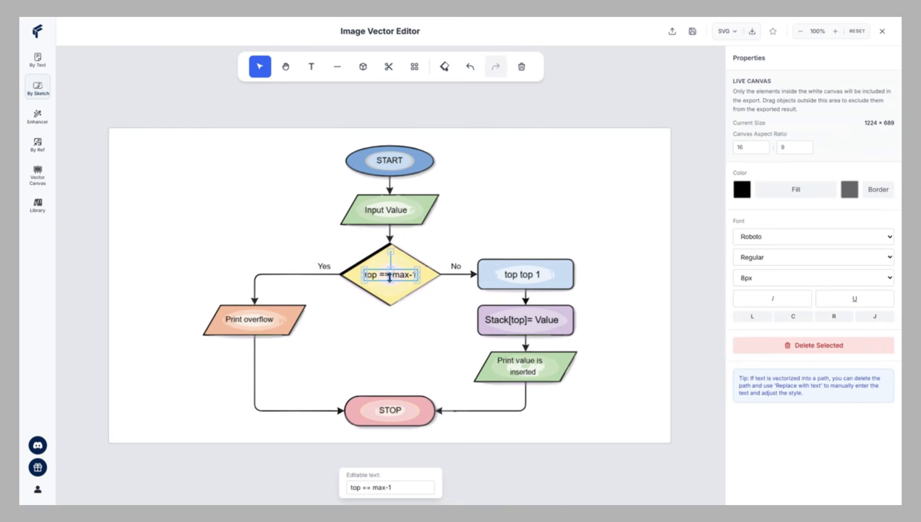
pyautogui.click(392, 275)
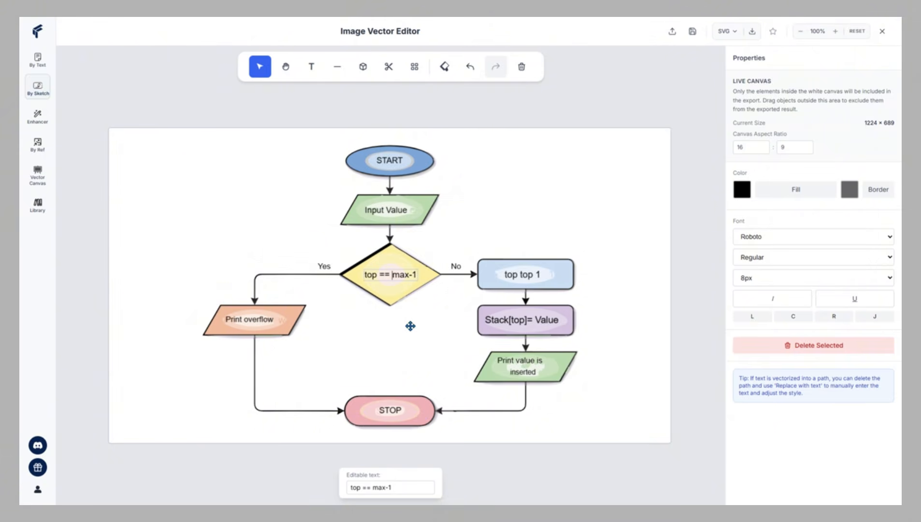
pyautogui.click(489, 409)
pyautogui.click(373, 361)
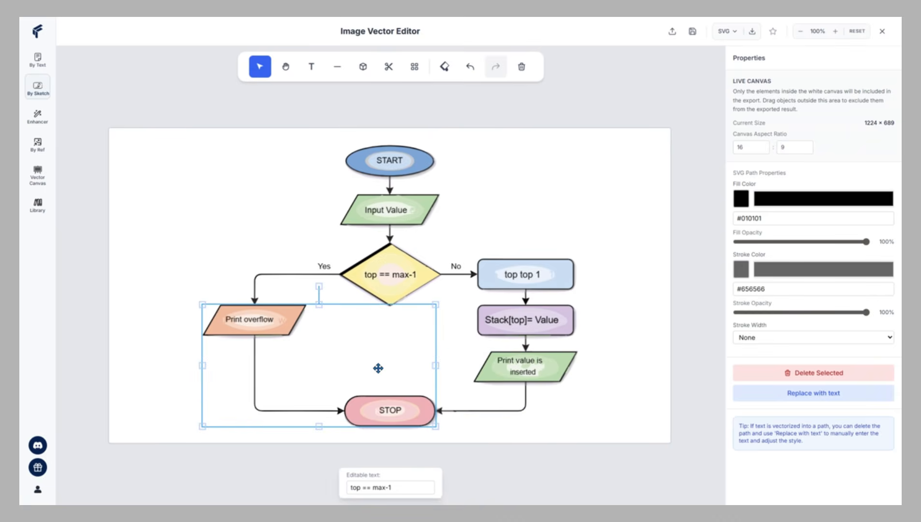
pyautogui.click(182, 387)
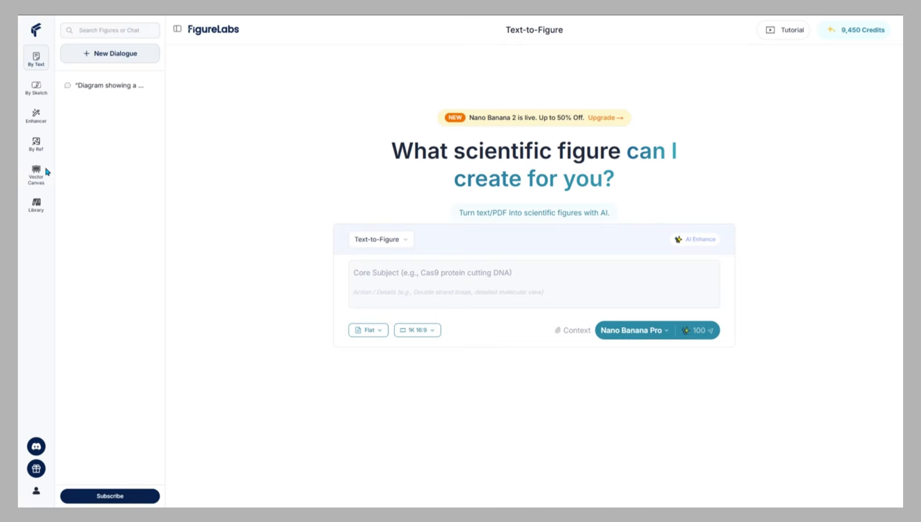
# Step: Create a new Vector Canvas project from the file "ChatGPT Image Mar 12, 2026, 11_08_37 AM" and start its vectorization
pyautogui.click(37, 172)
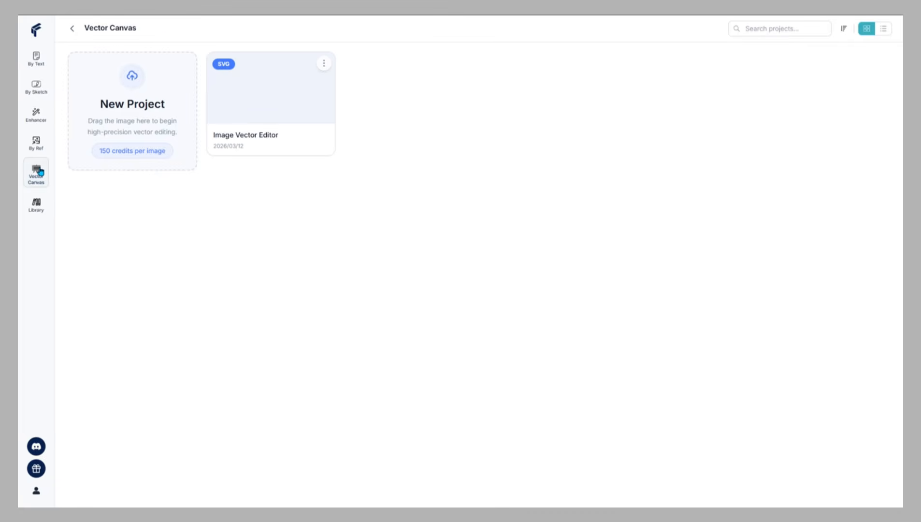
pyautogui.click(144, 136)
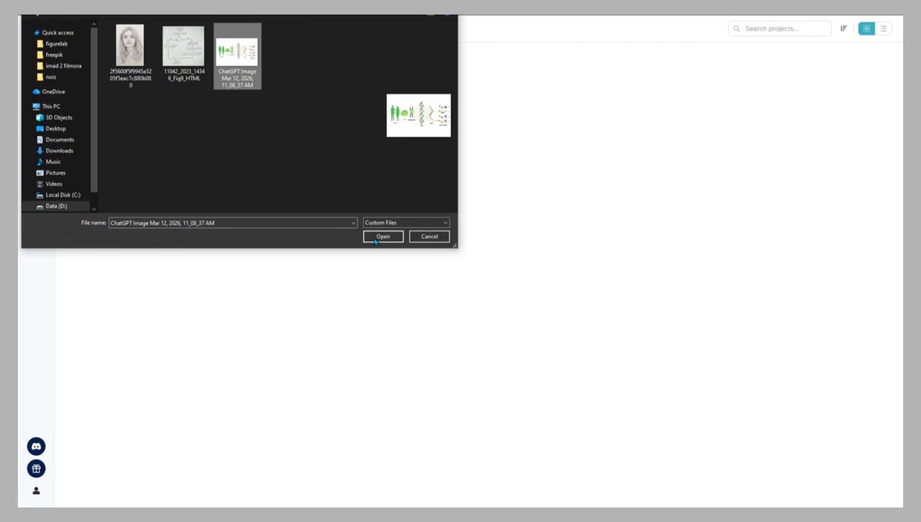
pyautogui.click(375, 239)
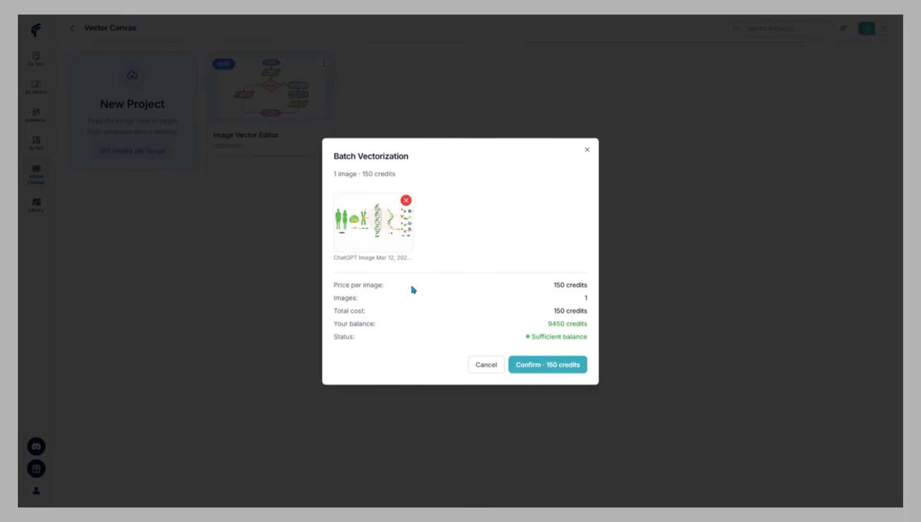
pyautogui.click(562, 368)
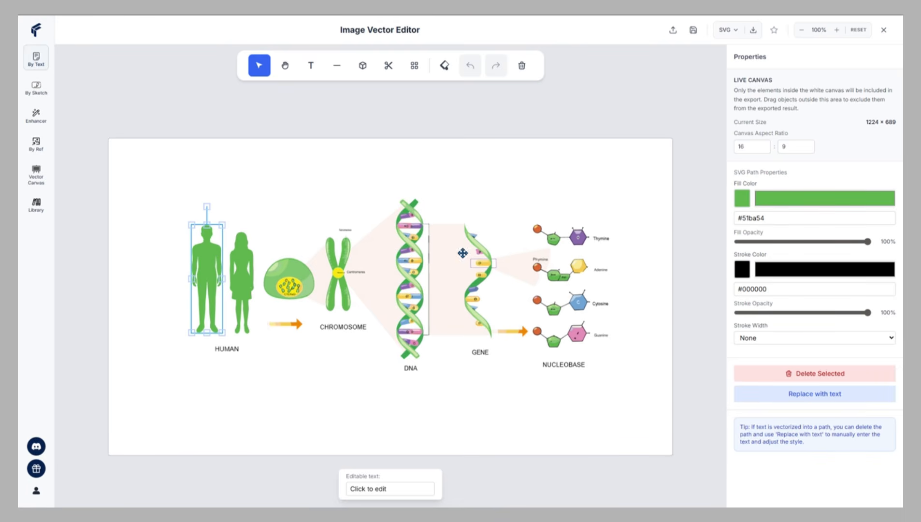
# Step: Move the green male silhouette slightly toward the female one and select individual elements around the chromosome in the vectorized diagram
pyautogui.click(239, 257)
pyautogui.moveTo(255, 265); pyautogui.dragTo(204, 282)
pyautogui.click(291, 344)
pyautogui.click(295, 325)
pyautogui.click(351, 319)
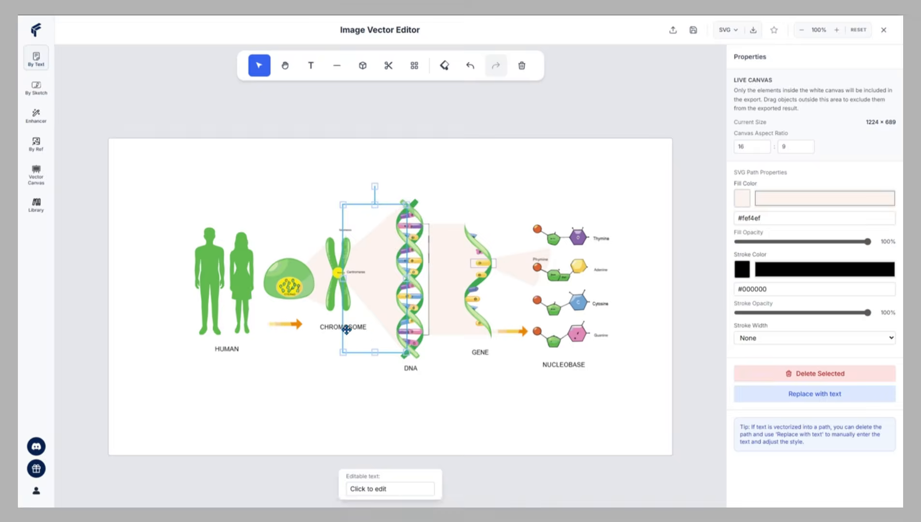